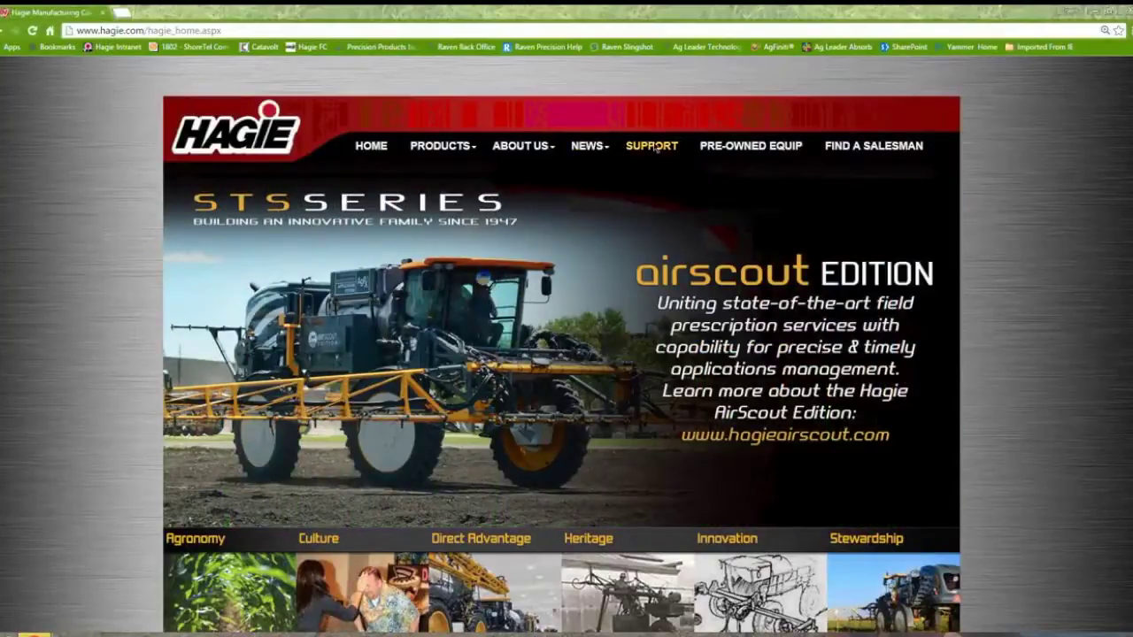
- Download the Viper 4 update file (Viper4_2.2.0.537) from the Precision downloads page of the Hagie support site
click(653, 147)
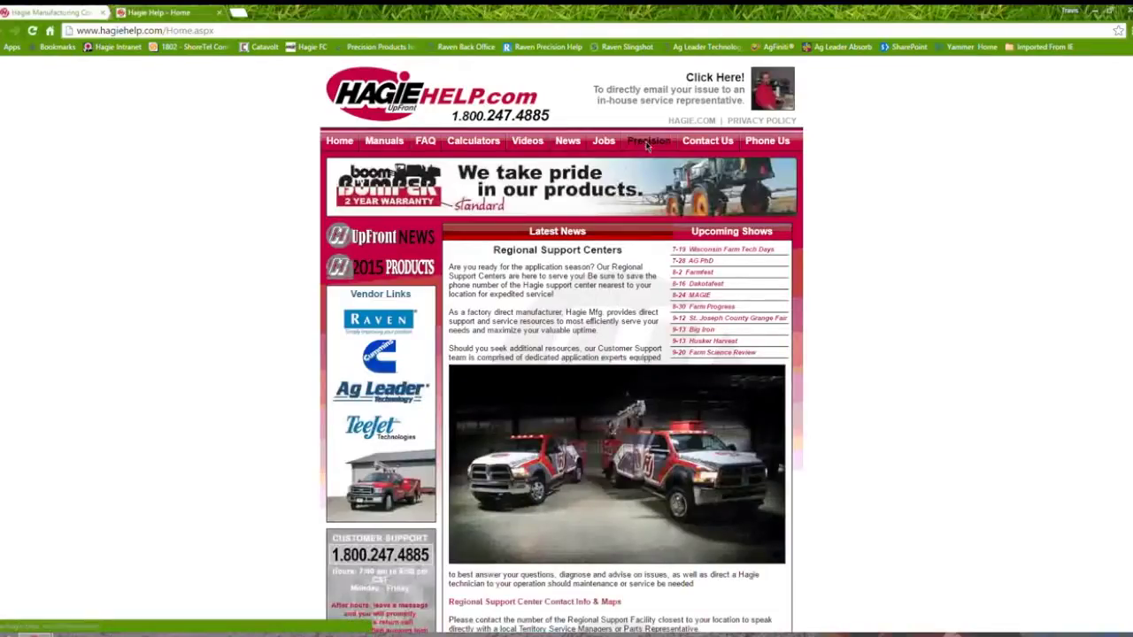
click(647, 143)
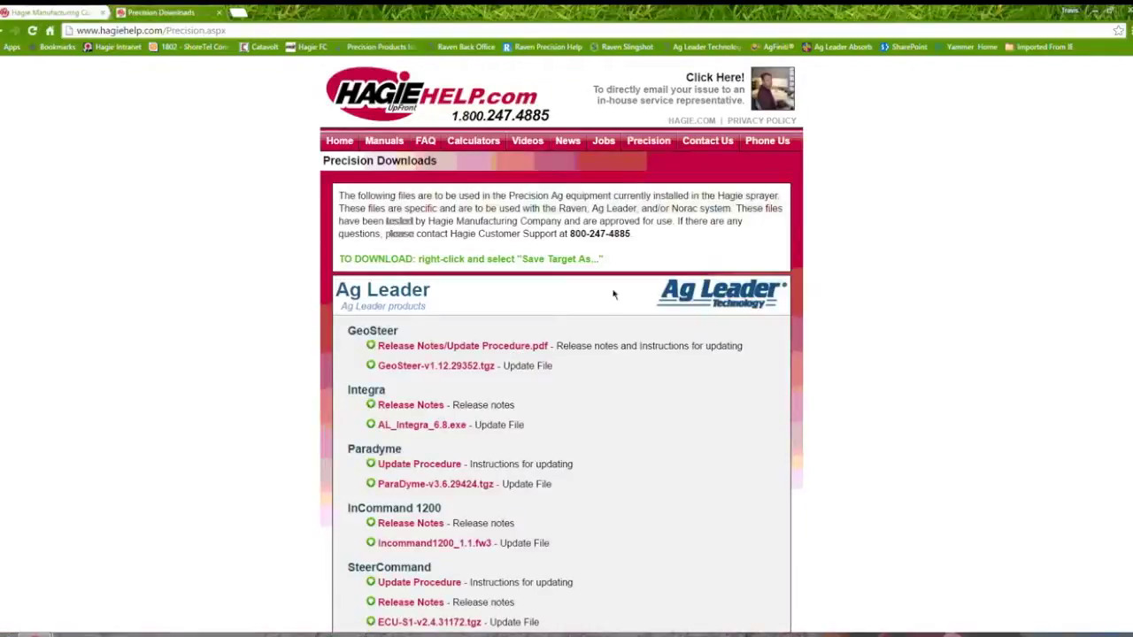
scroll(655, 417, down, 2)
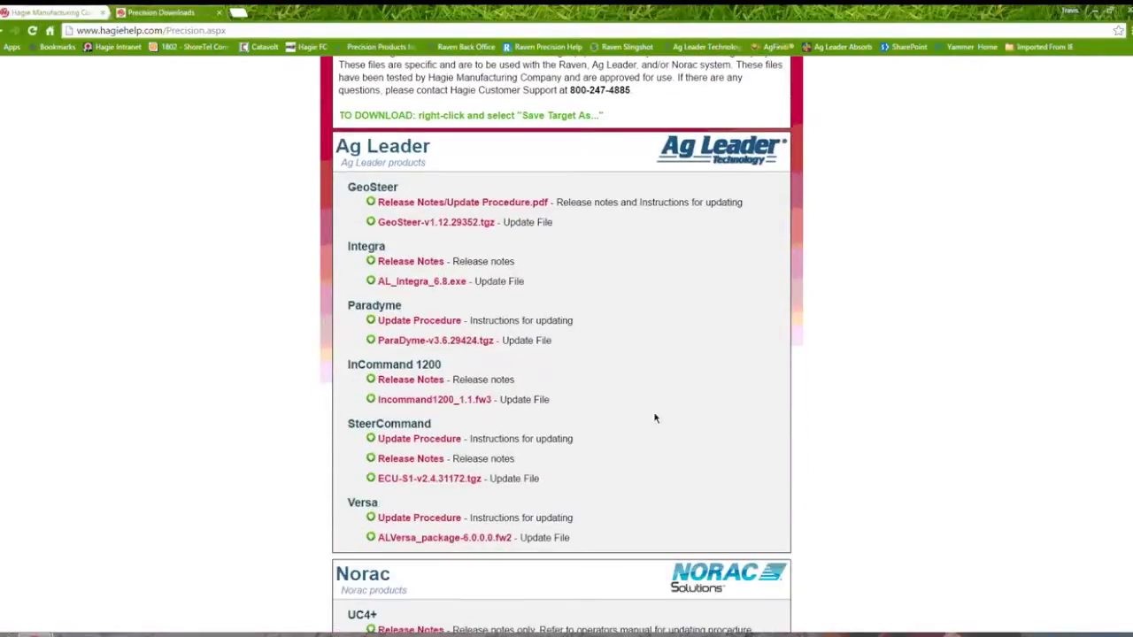
scroll(655, 418, down, 2)
scroll(659, 417, down, 3)
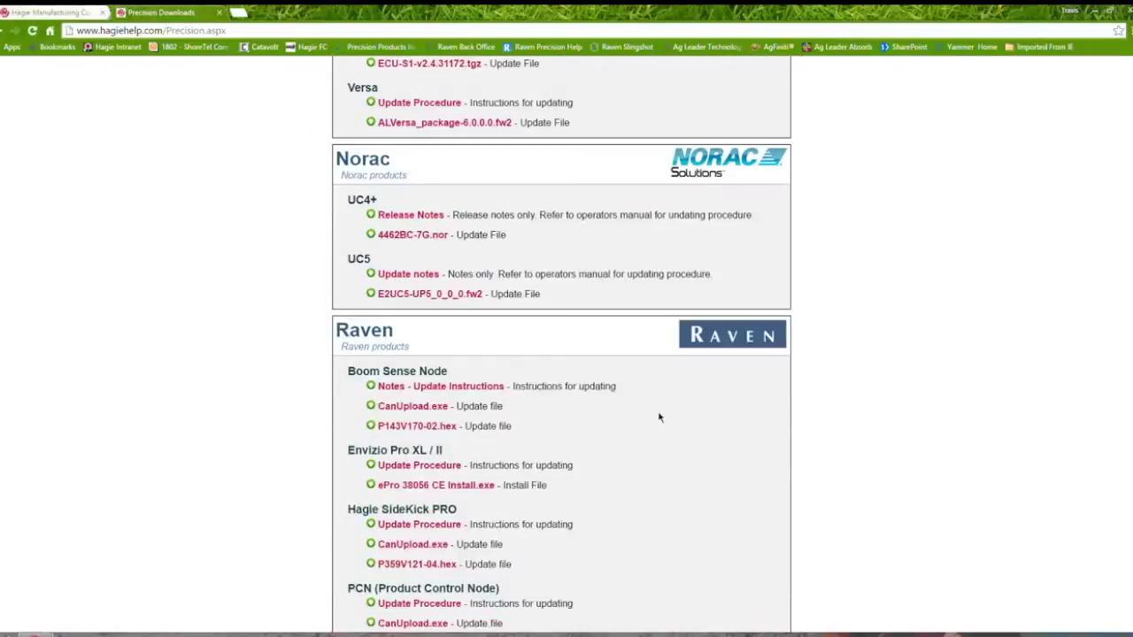
scroll(658, 417, down, 5)
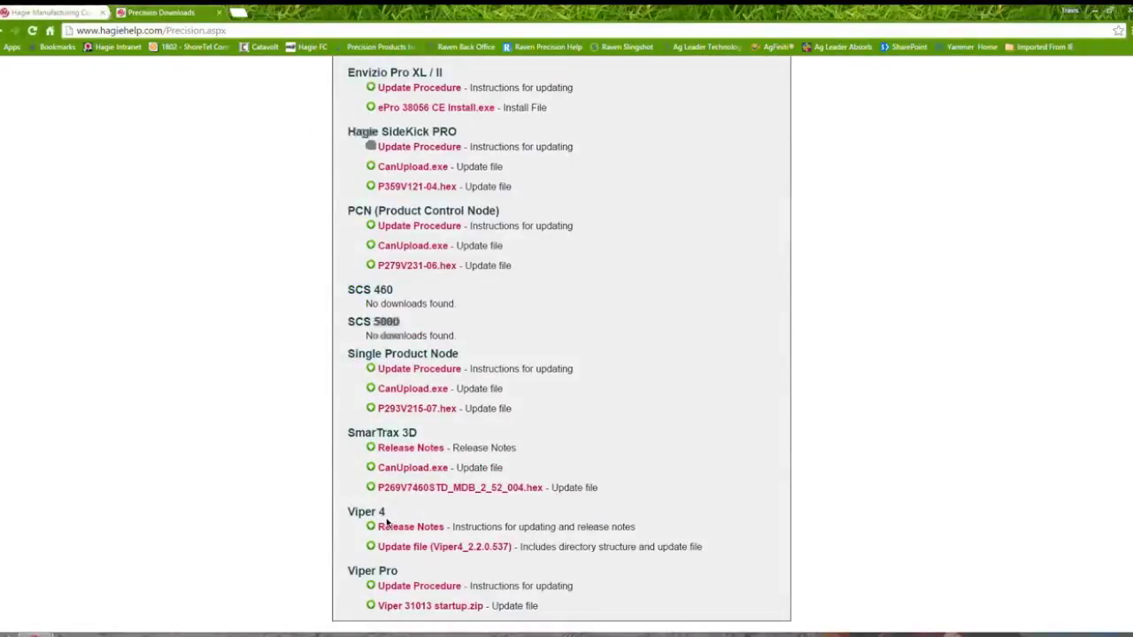
click(440, 547)
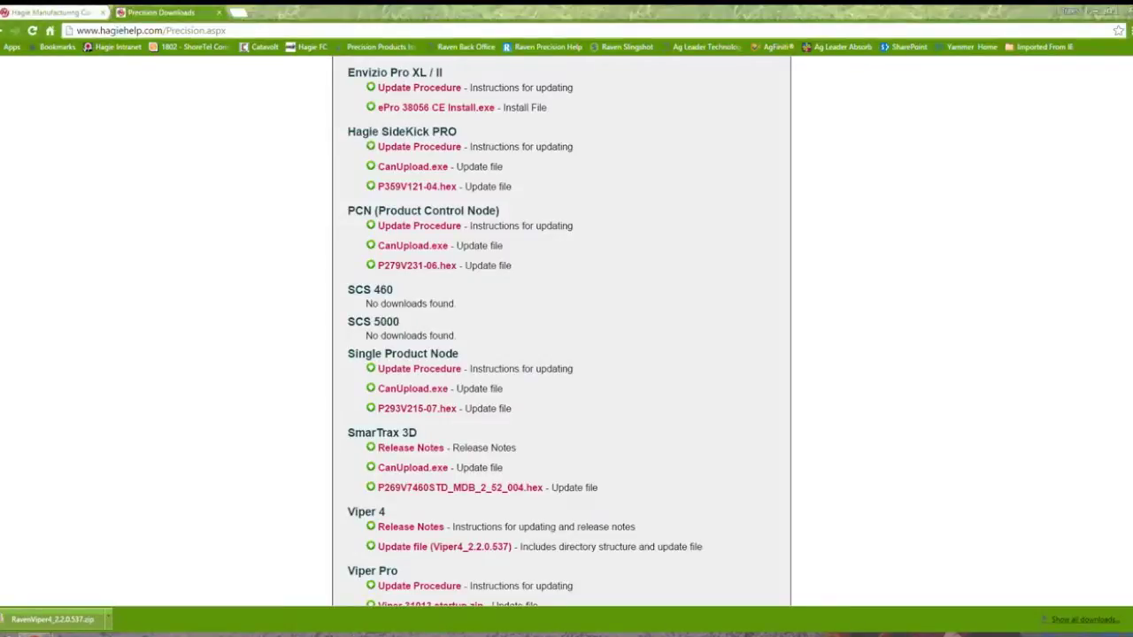
- Copy the RavenViper4_2.2.0.537 zip file from the Downloads folder to the root of the UPDATE (E:) drive
click(362, 175)
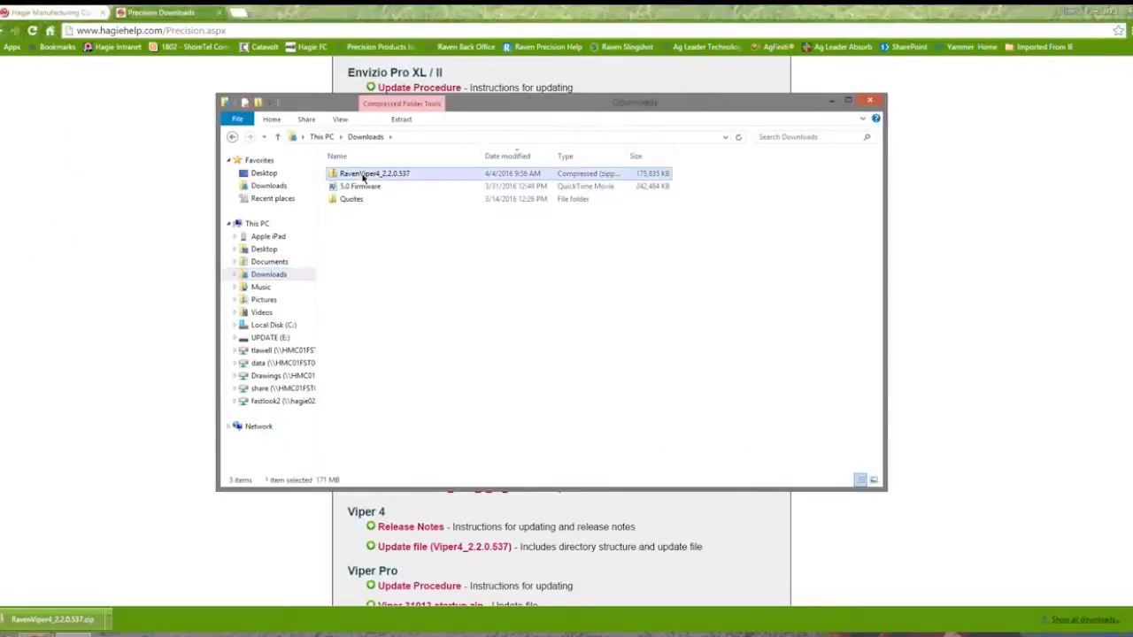
right_click(402, 174)
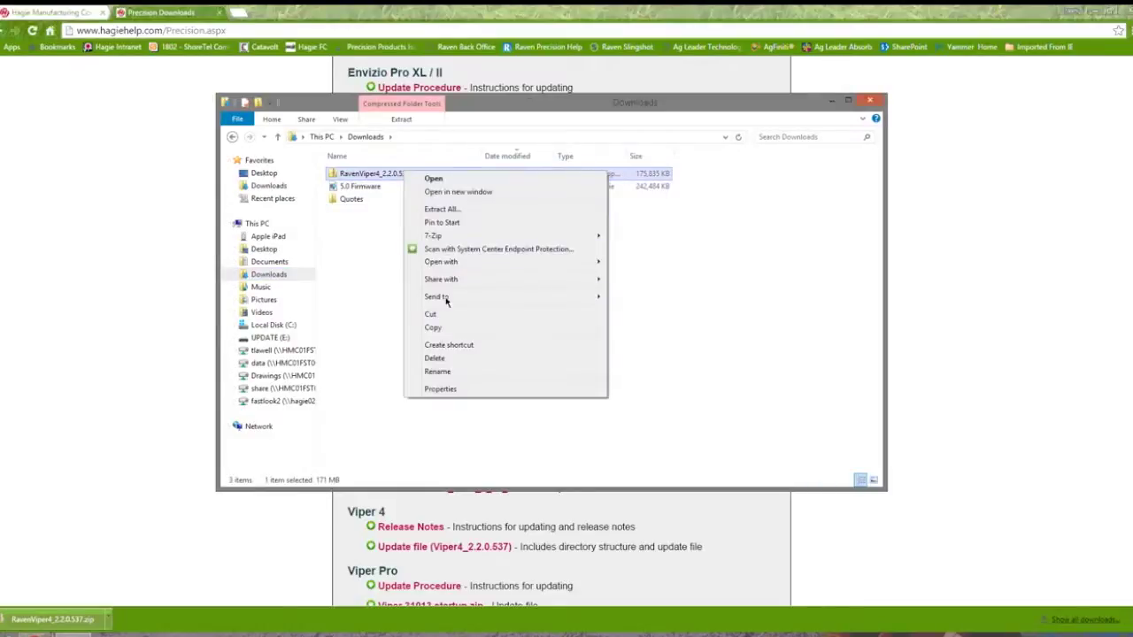
click(433, 327)
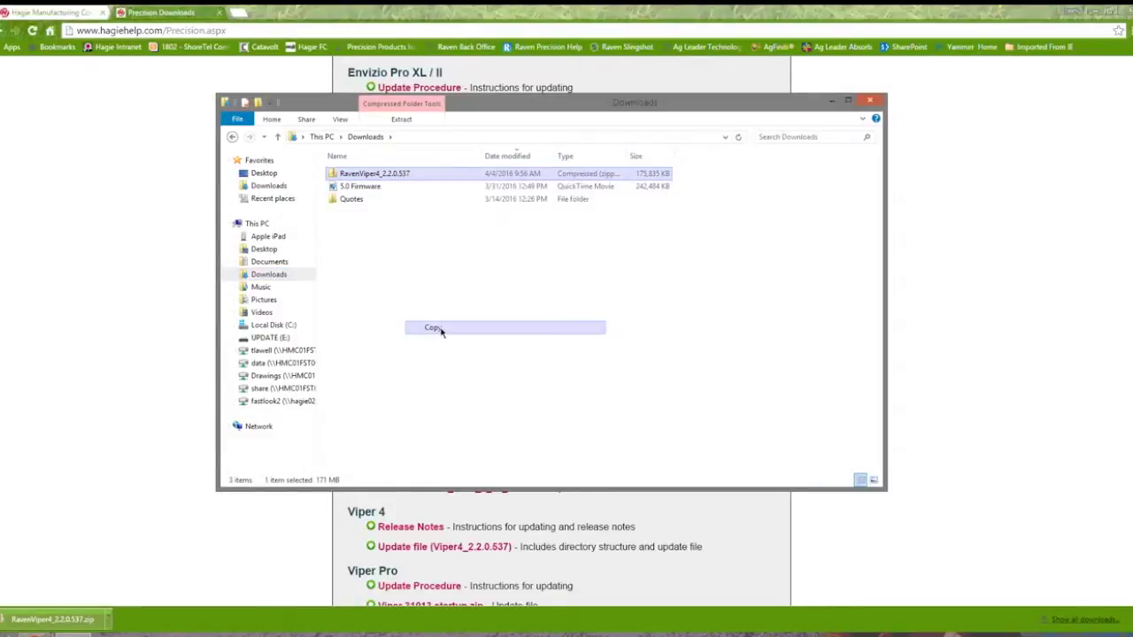
click(270, 338)
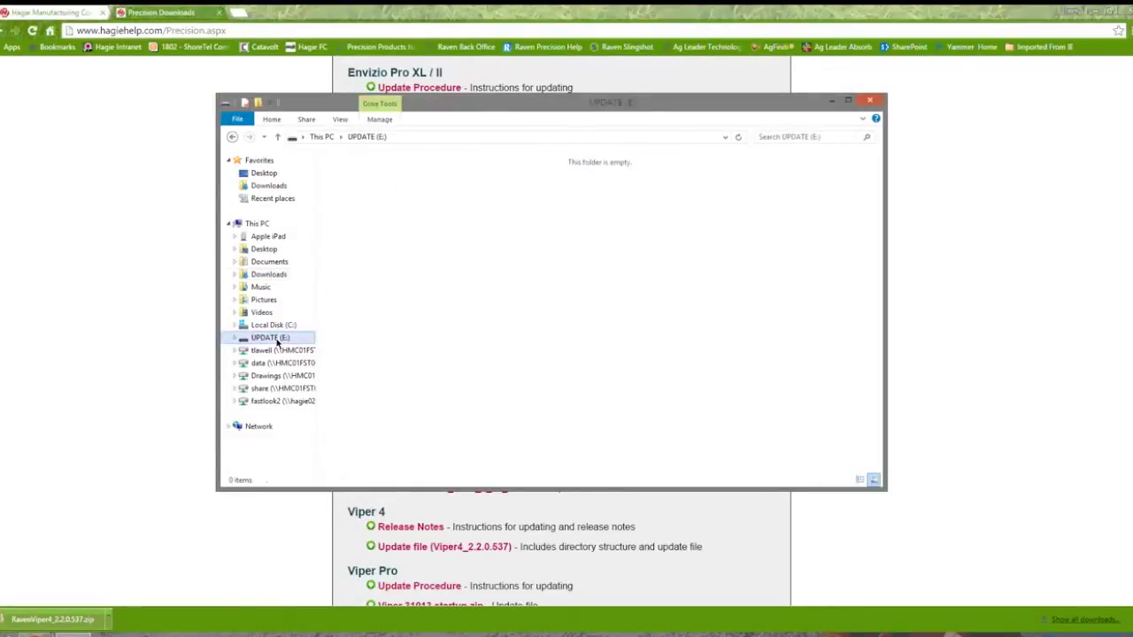
right_click(510, 263)
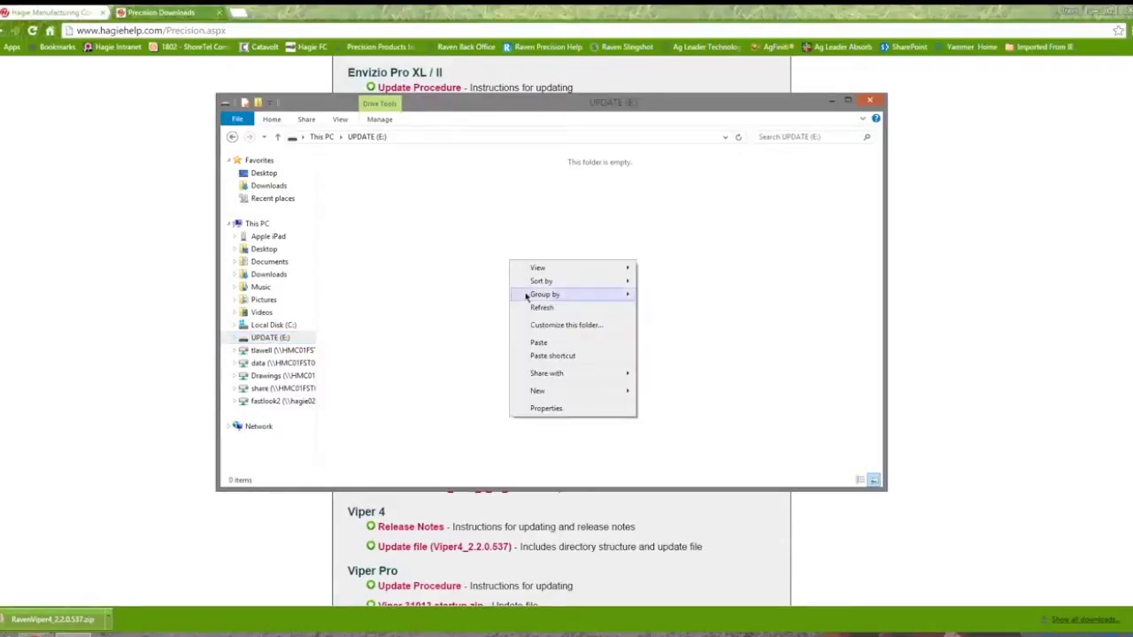
click(537, 343)
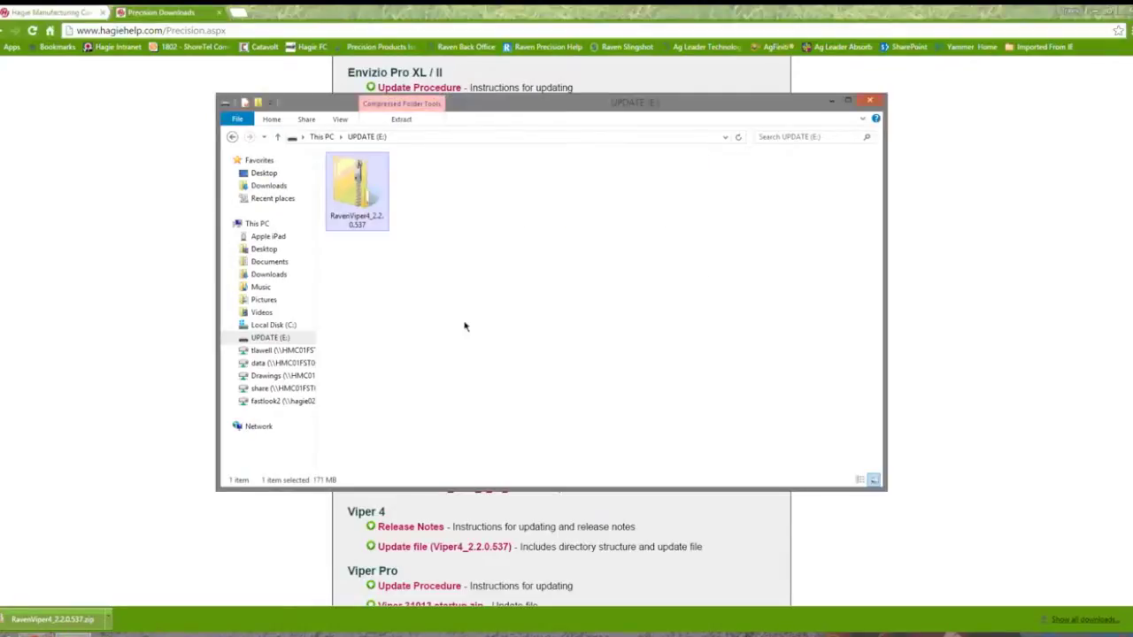
- Create a new folder named Raven in the root of the UPDATE (E:) drive
click(449, 267)
right_click(450, 266)
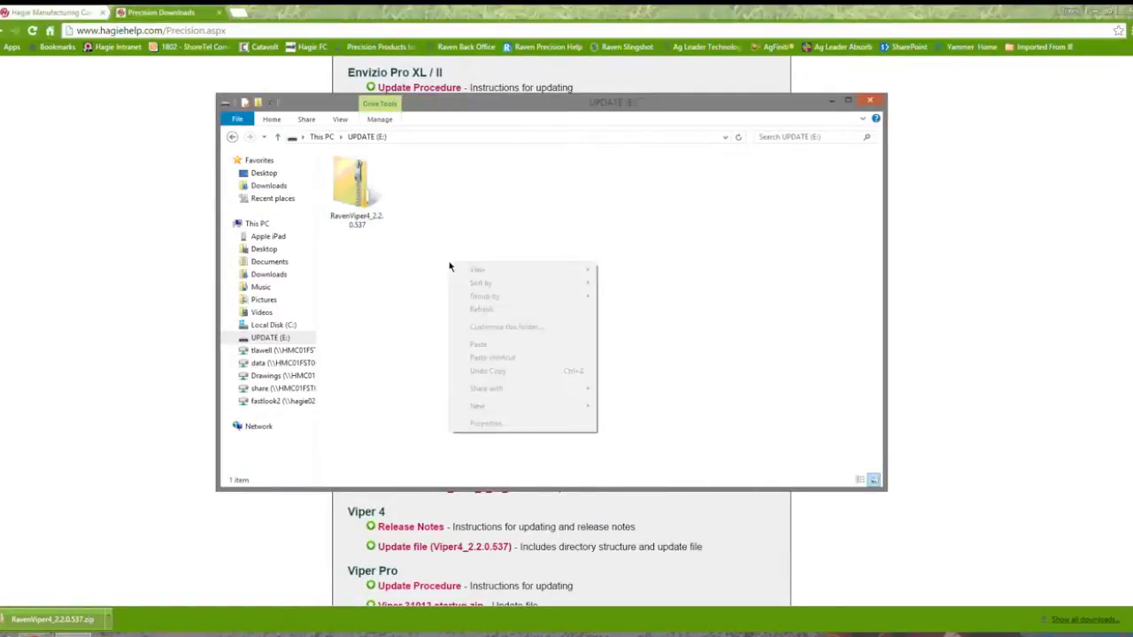
mouse_move(499, 405)
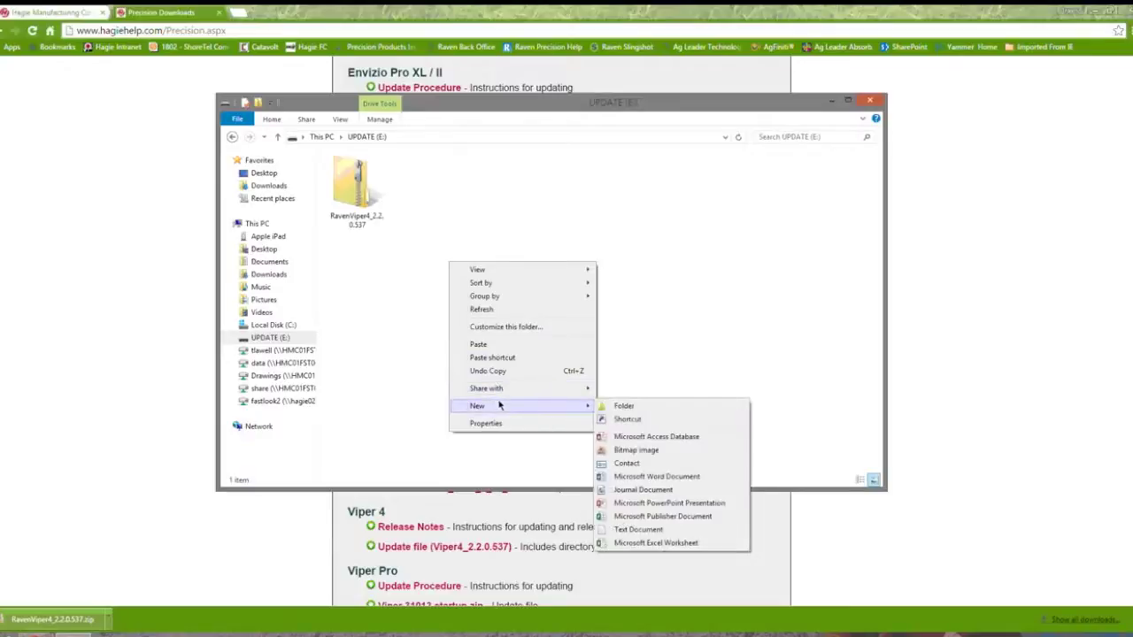
click(623, 405)
text(Raven)
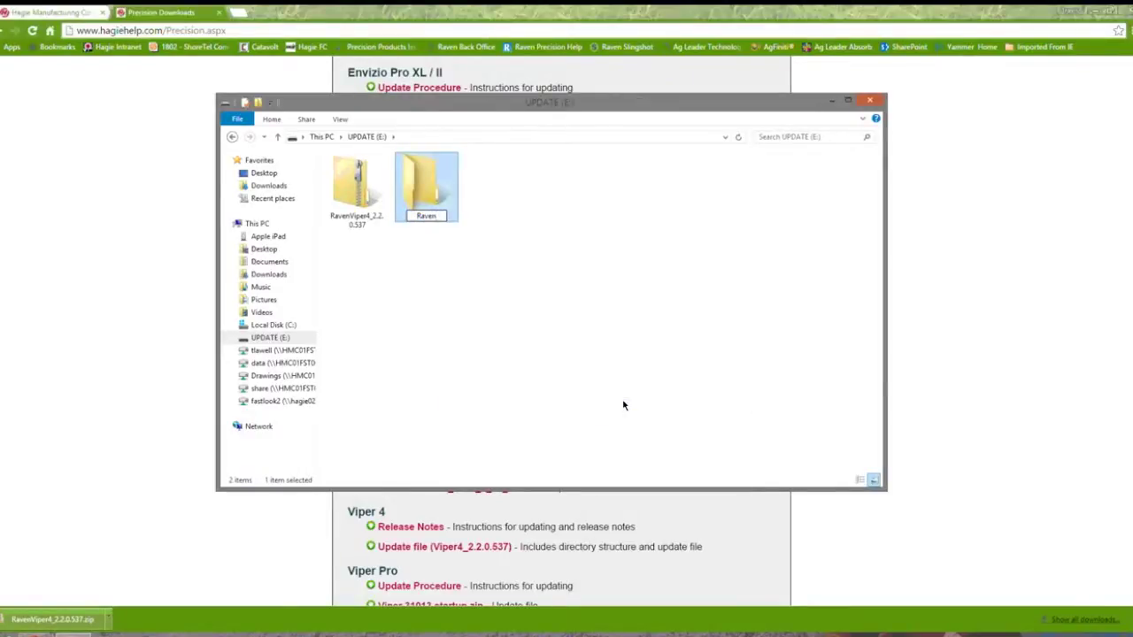
key(Return)
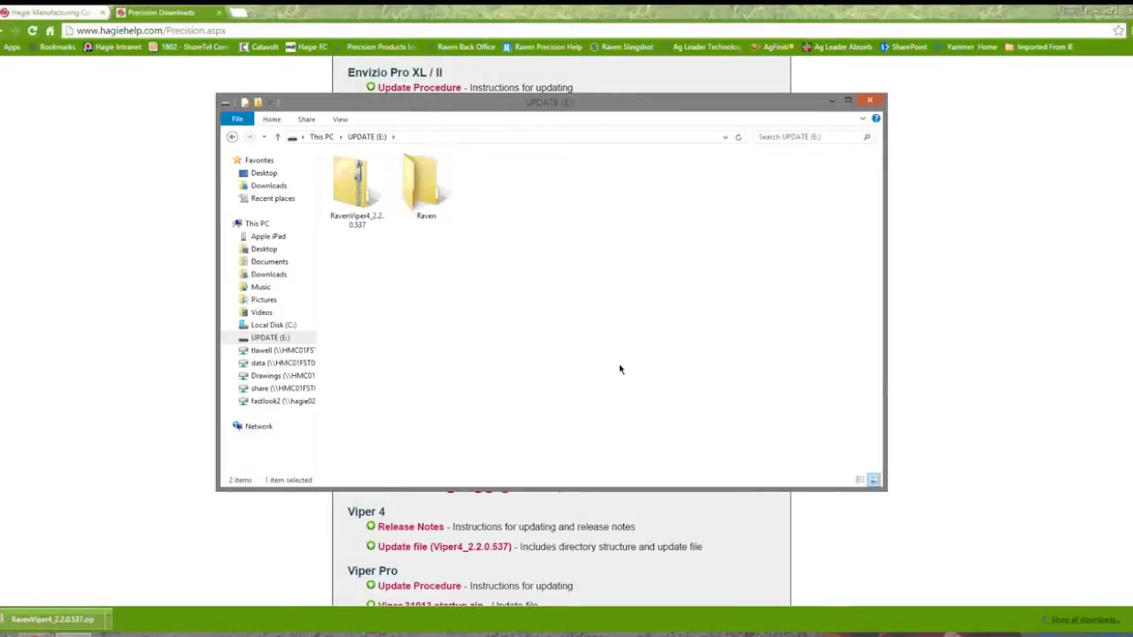
- Create a subfolder named Updates inside the Raven folder
double_click(430, 185)
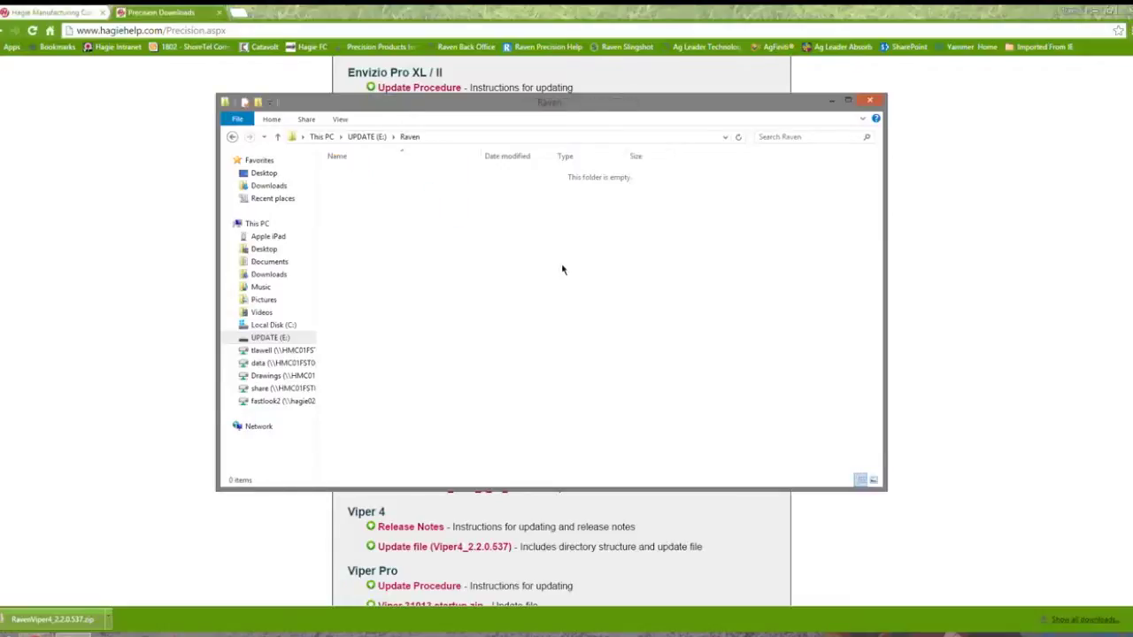
right_click(563, 271)
mouse_move(643, 410)
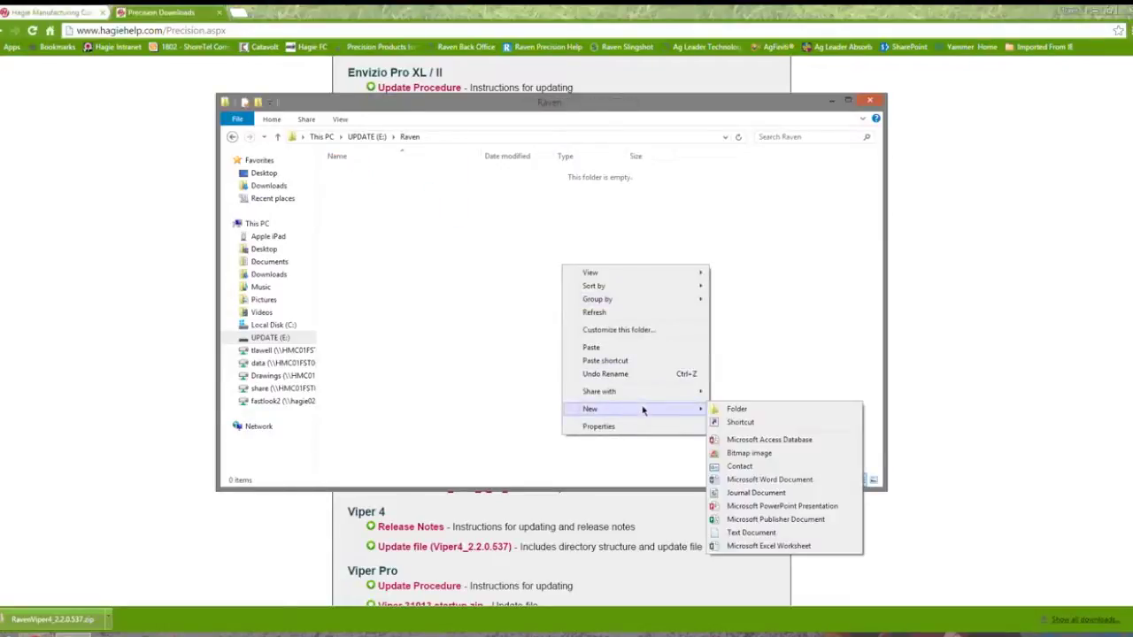
click(738, 408)
text(Updates)
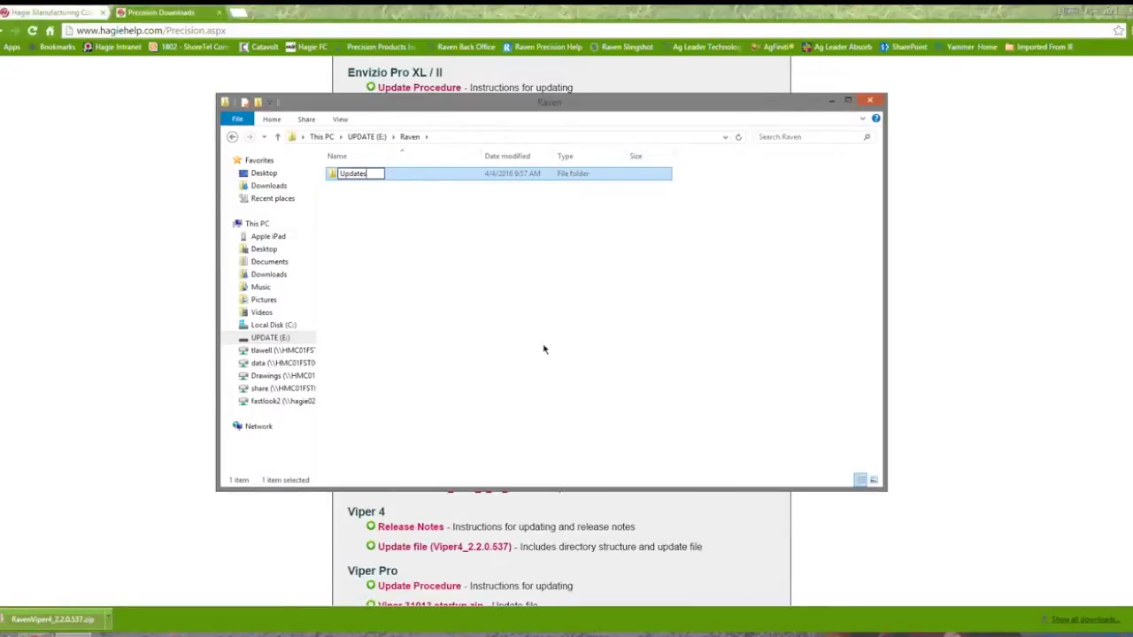
click(510, 284)
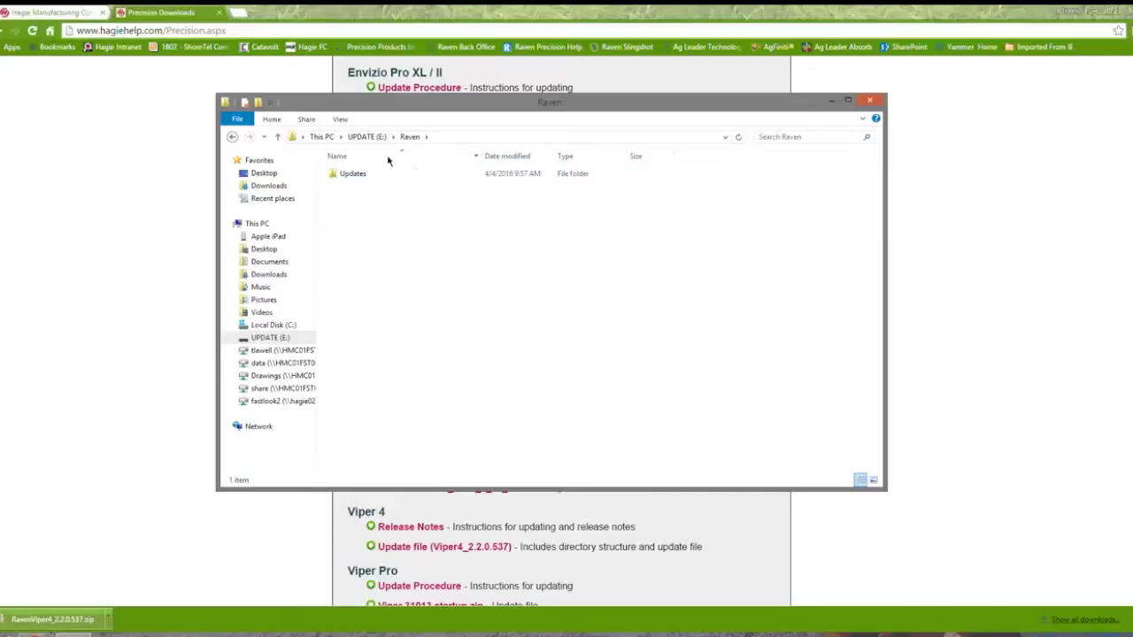
- Move the RavenViper4_2.2.0.537 zip file from the root of the UPDATE (E:) drive into the Updates folder inside Raven
click(281, 336)
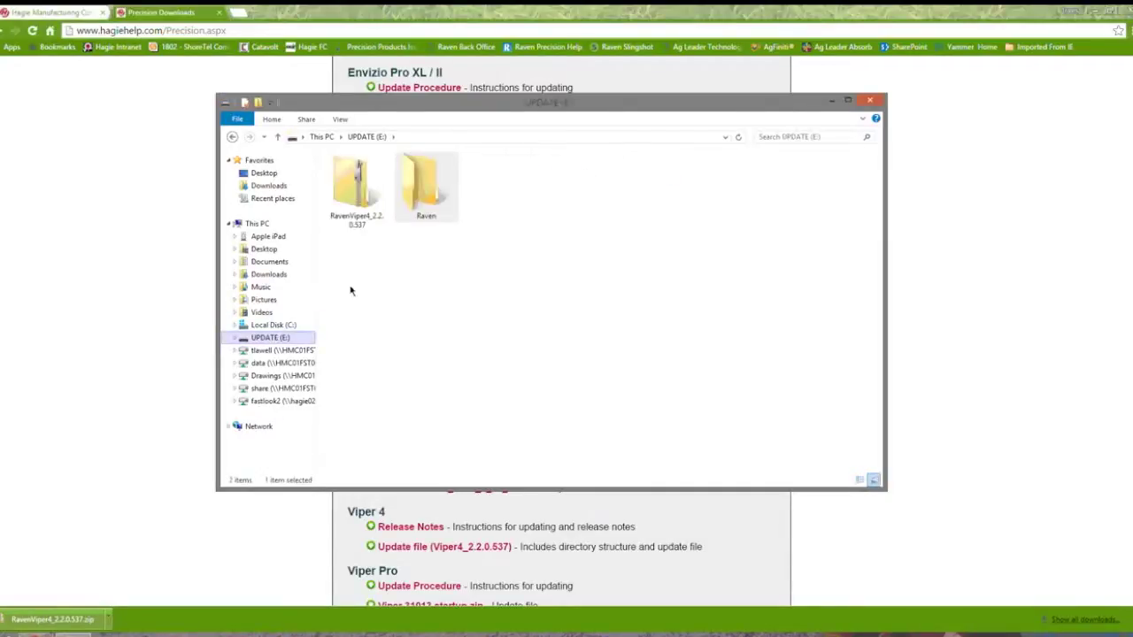
click(366, 200)
drag(366, 200, 420, 200)
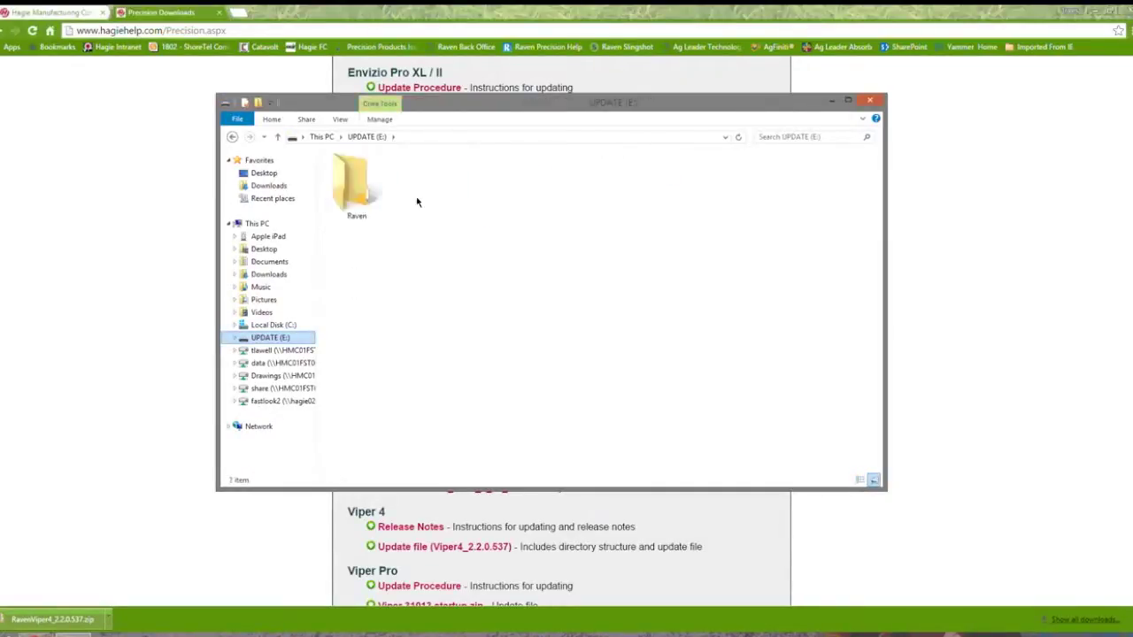
double_click(359, 188)
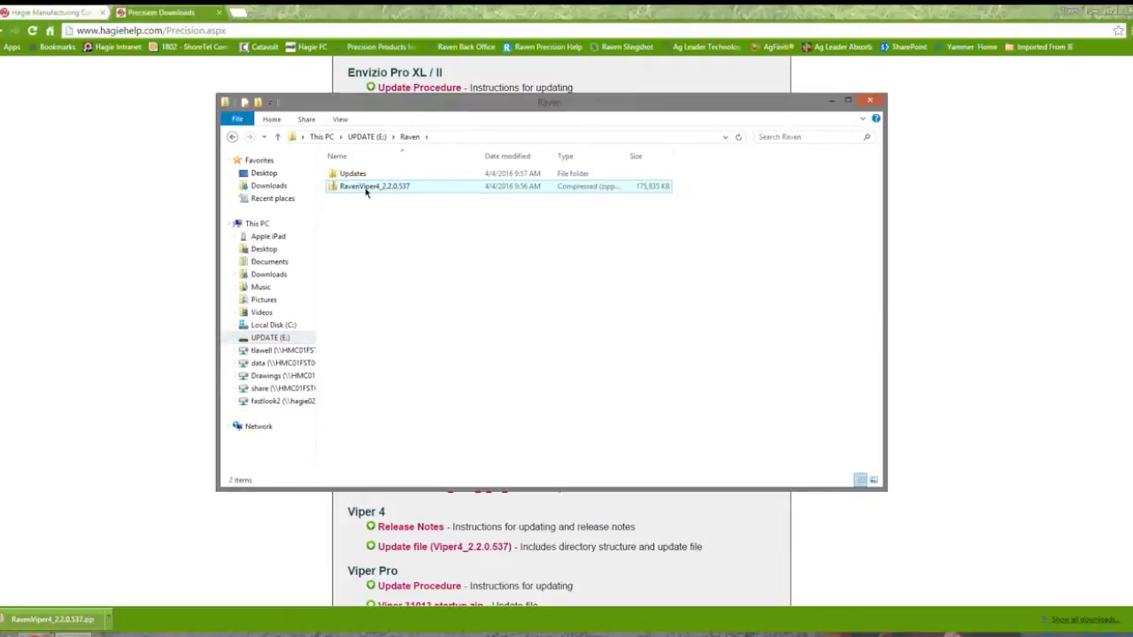
drag(367, 189, 357, 175)
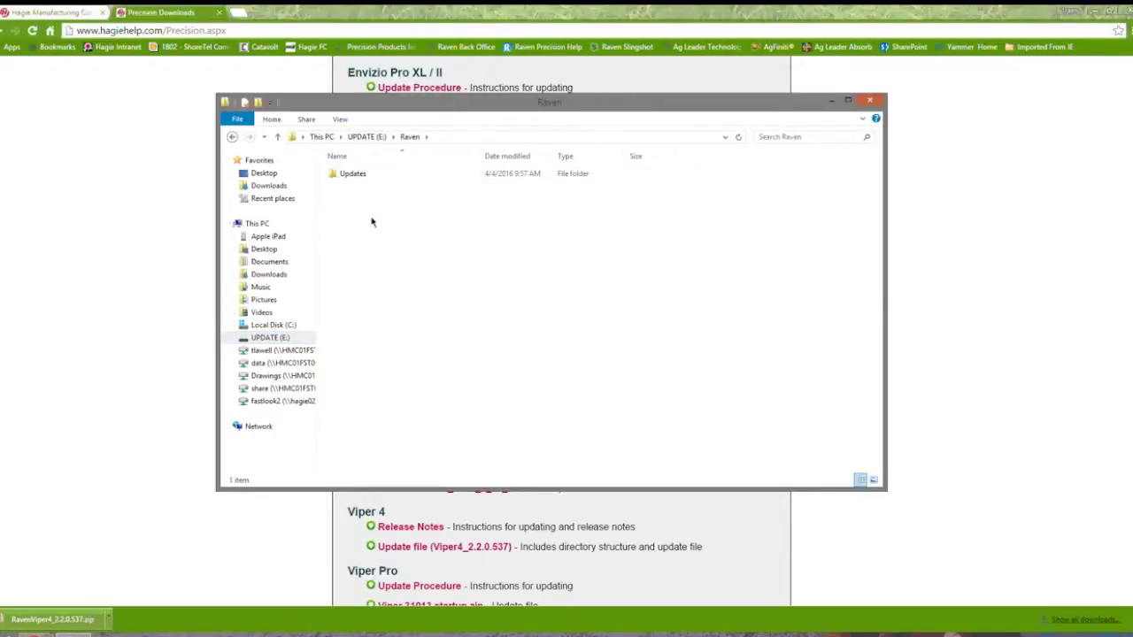
click(364, 176)
double_click(365, 176)
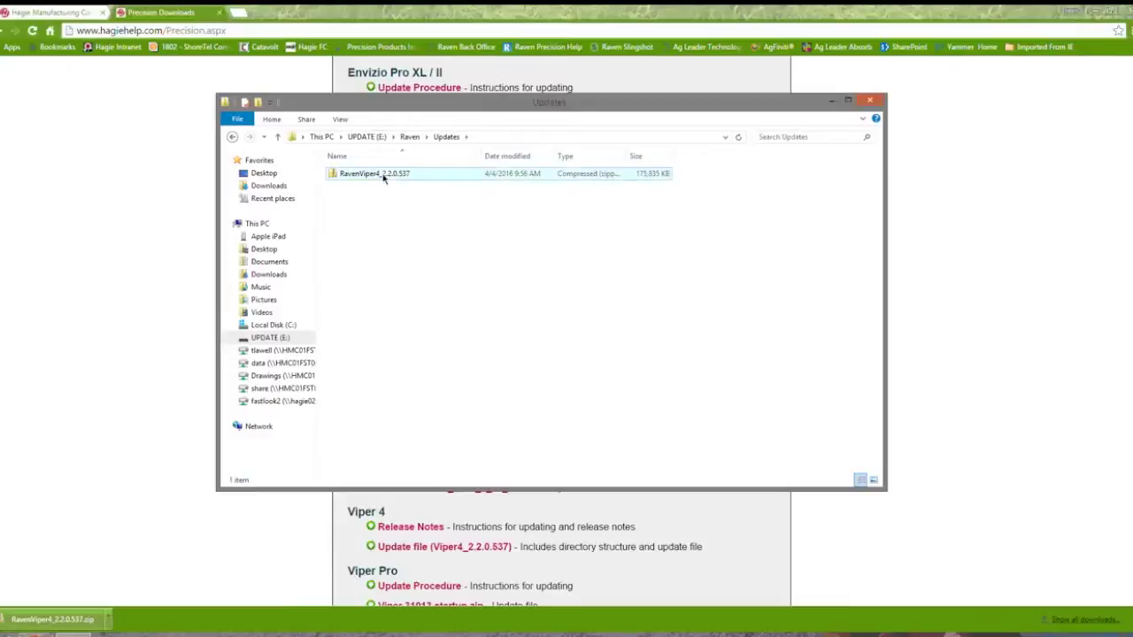
- Check the Raven and Updates folder structure from the root of the UPDATE (E:) drive, and close the file window
click(267, 340)
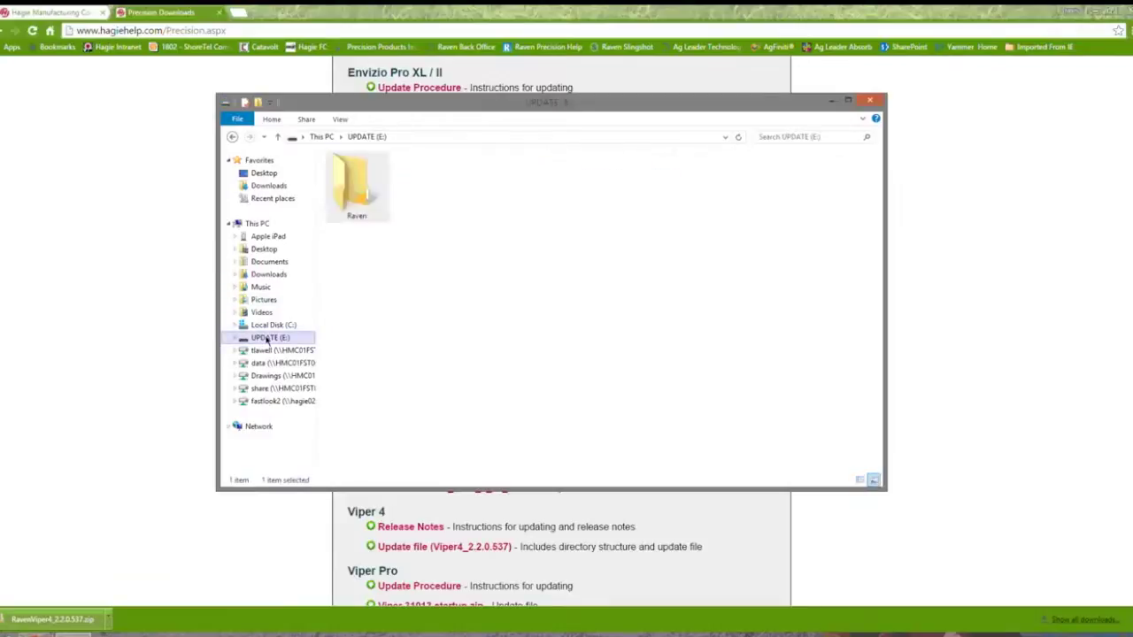
double_click(378, 184)
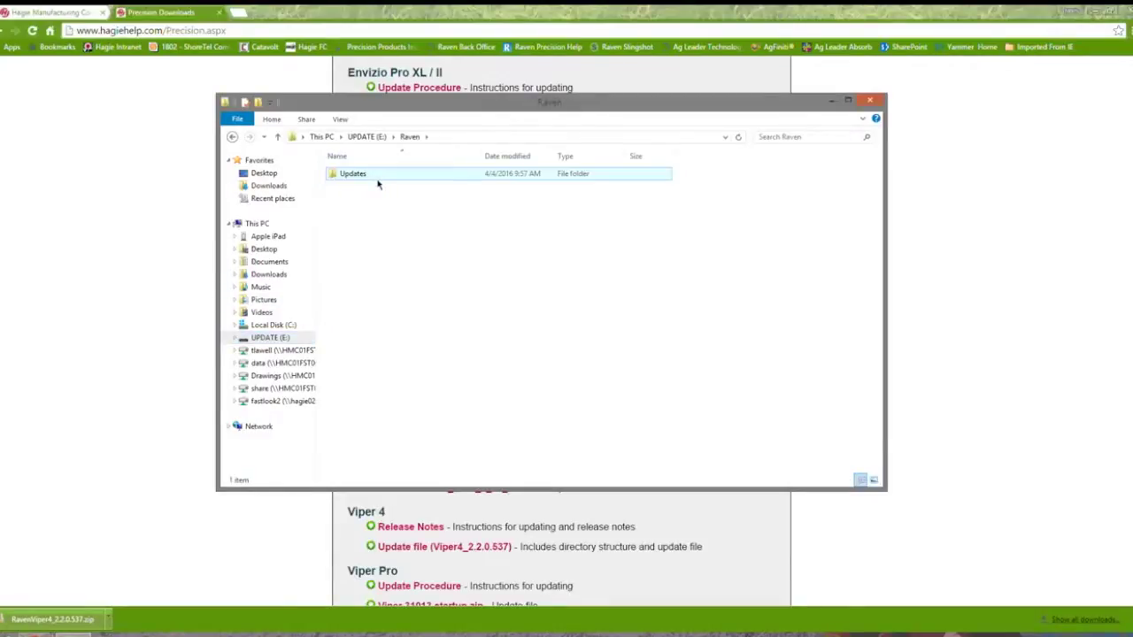
double_click(376, 179)
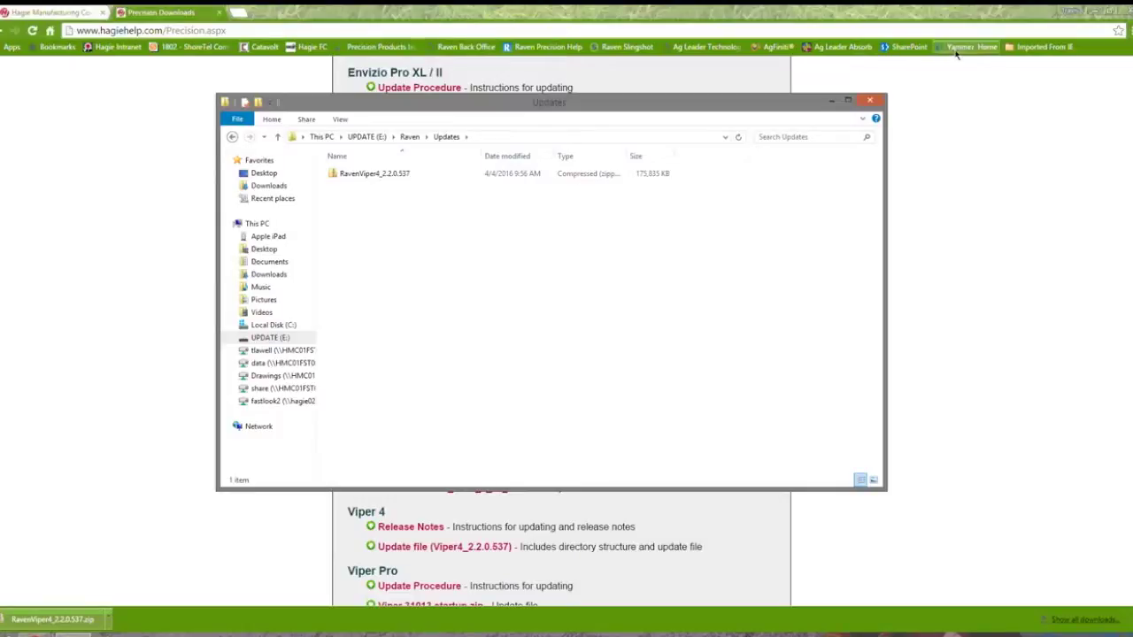
click(870, 101)
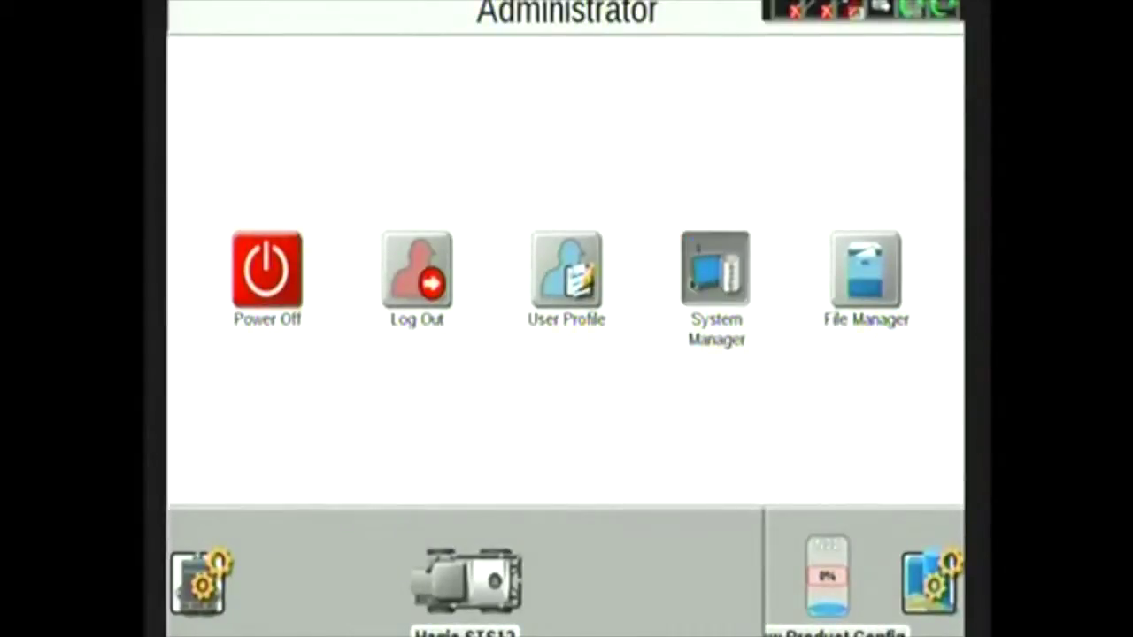
- On the Viper 4 display, install the ready 2.2.1 operating software update from System Manager and agree to the system restart
click(691, 284)
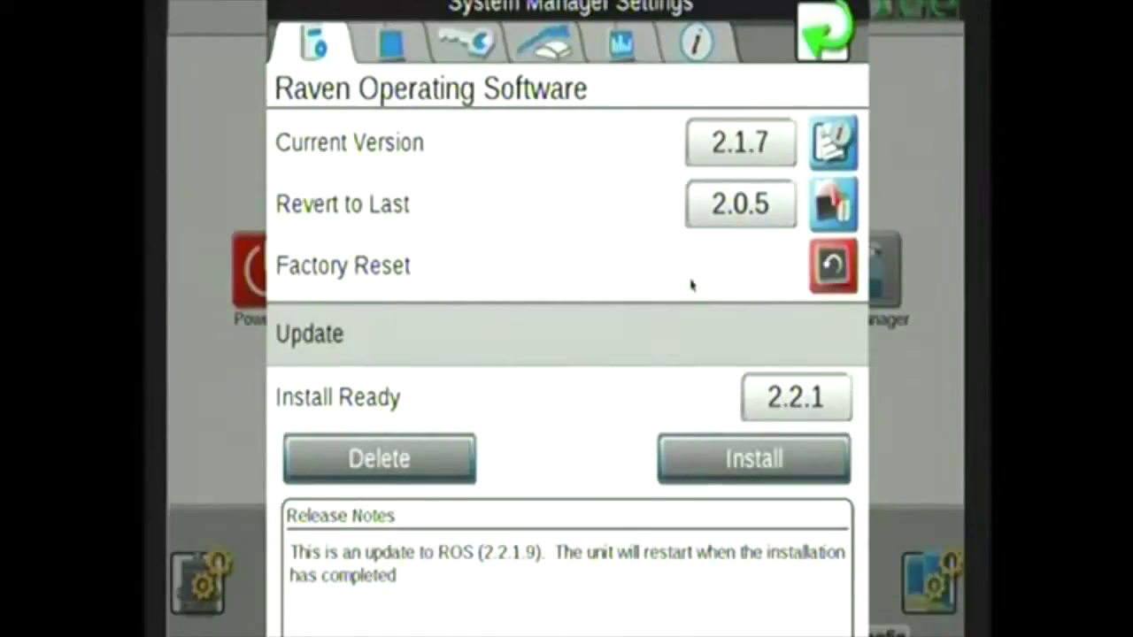
click(771, 463)
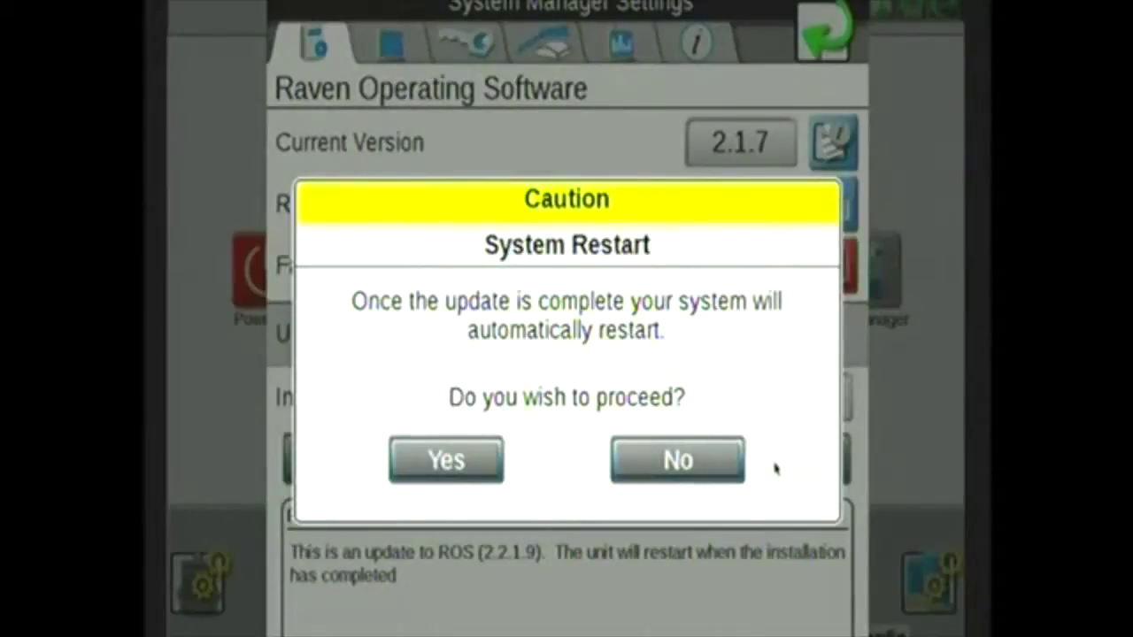
click(458, 469)
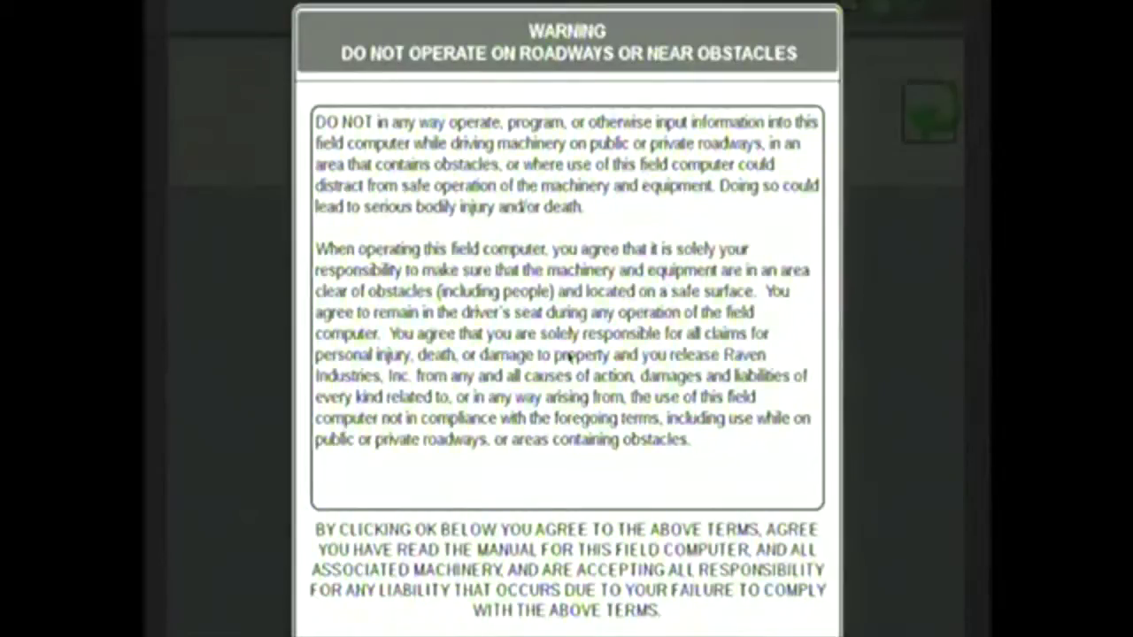
- Accept the roadway and obstacle warning and acknowledge the license agreement
key(Return)
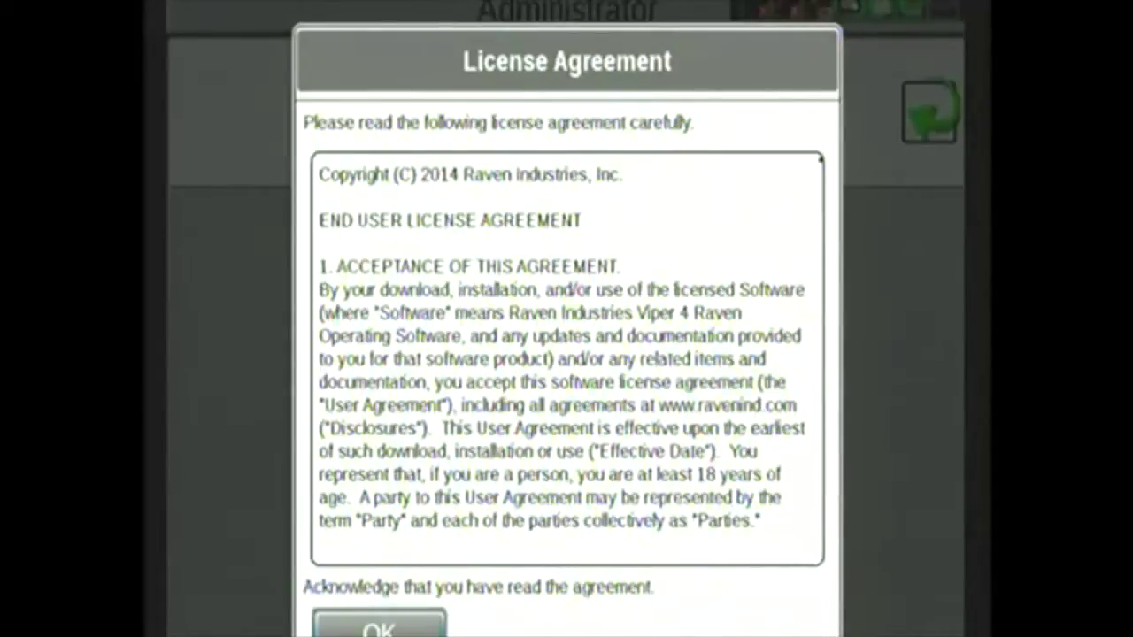
key(Tab)
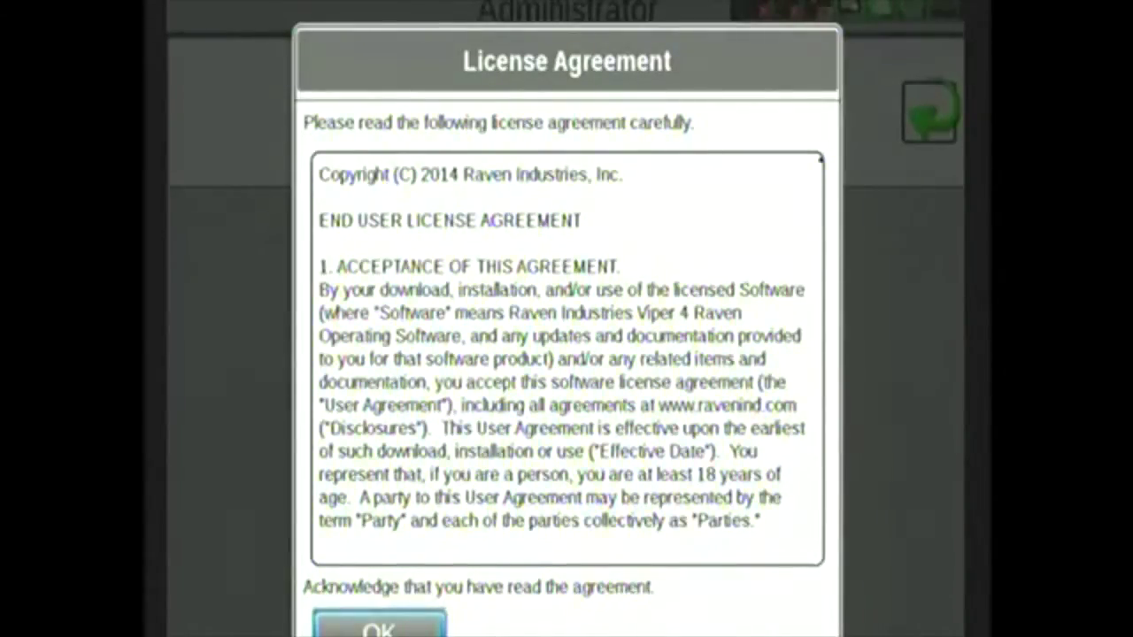
key(Return)
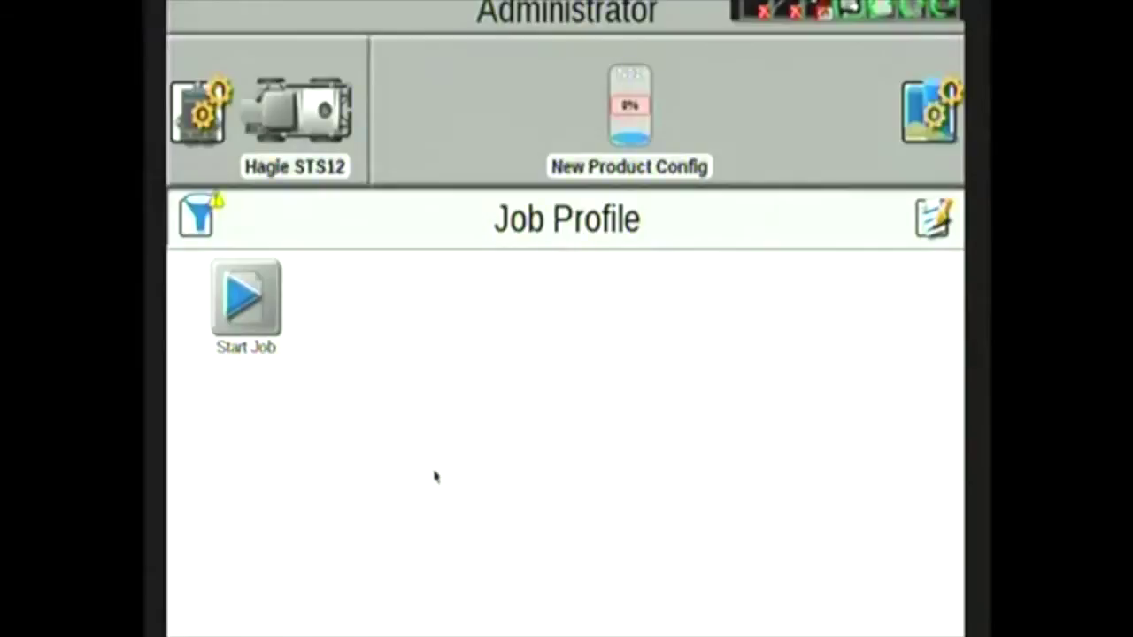